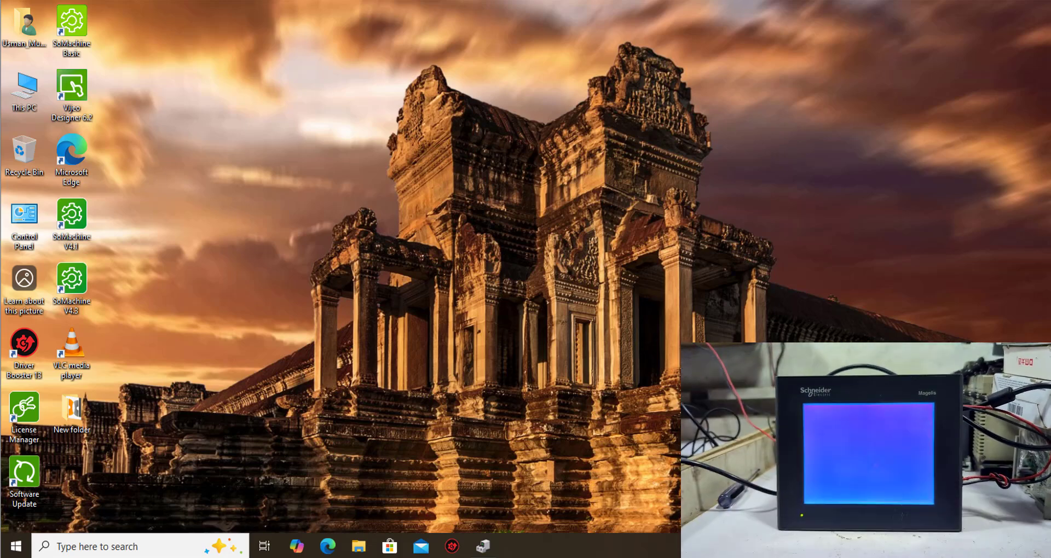
Look for the XBTZG935/USBB cable among the USB controllers in Device Manager.
right_click(165, 191)
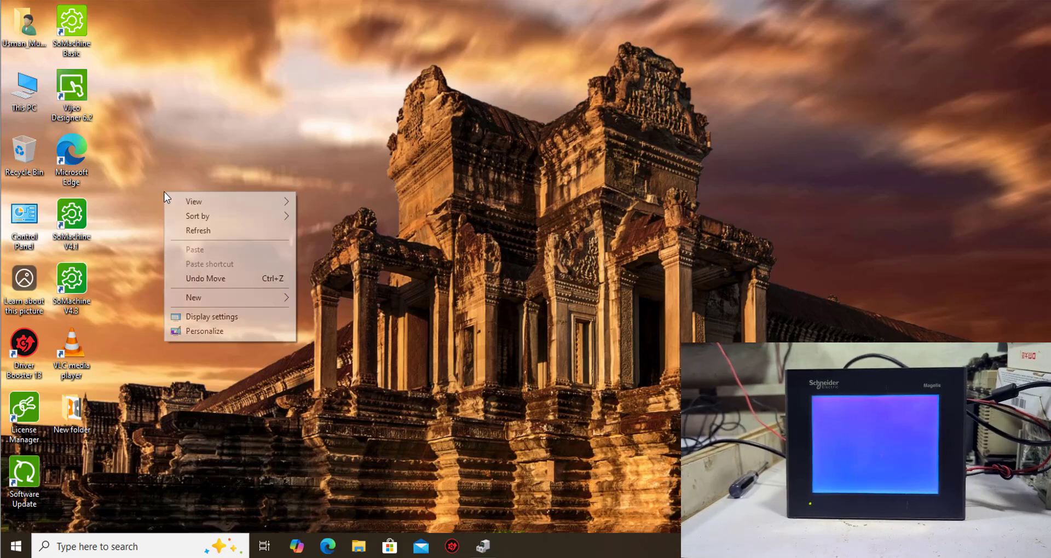
left_click(189, 226)
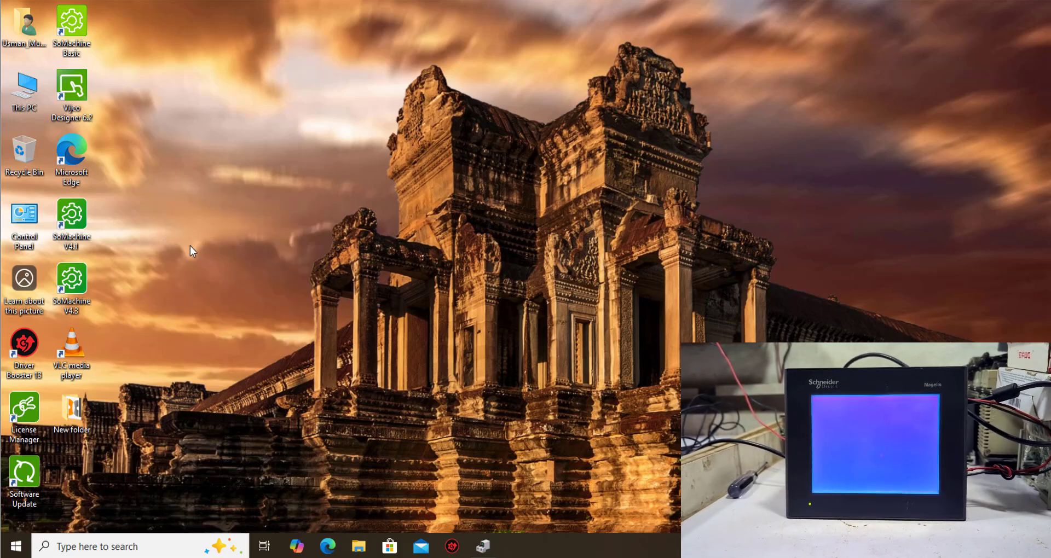
left_click(482, 545)
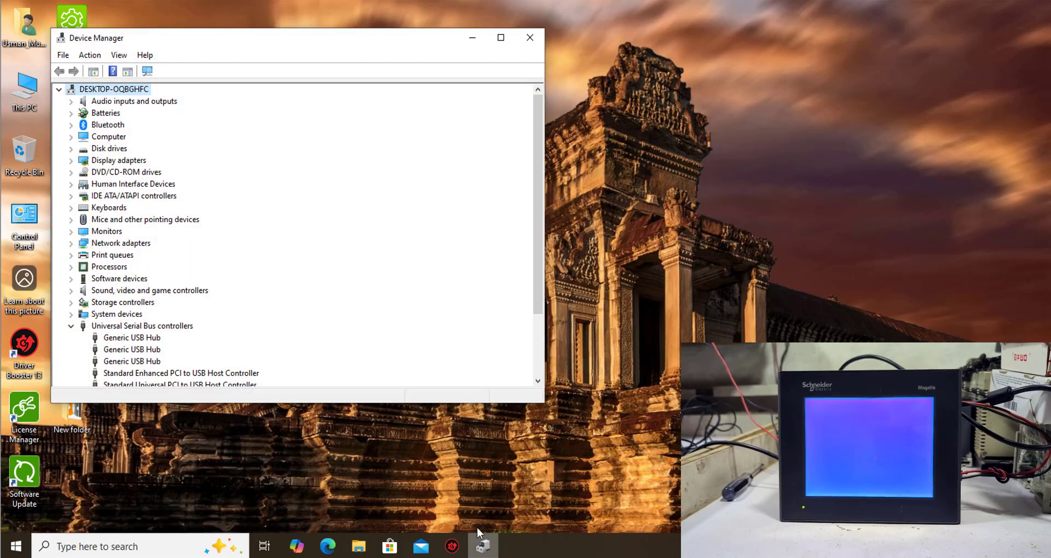
scroll(192, 306, "down", 2)
left_click(145, 374)
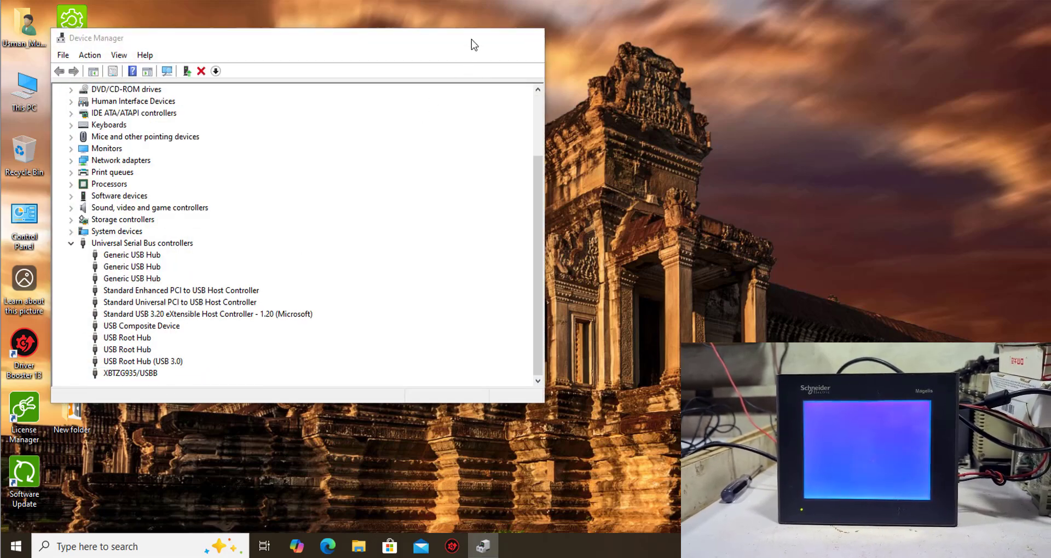
left_click(471, 39)
Switch to Vijeo Designer, dismiss its welcome dialog and begin a single-target project named New_Project.
double_click(70, 94)
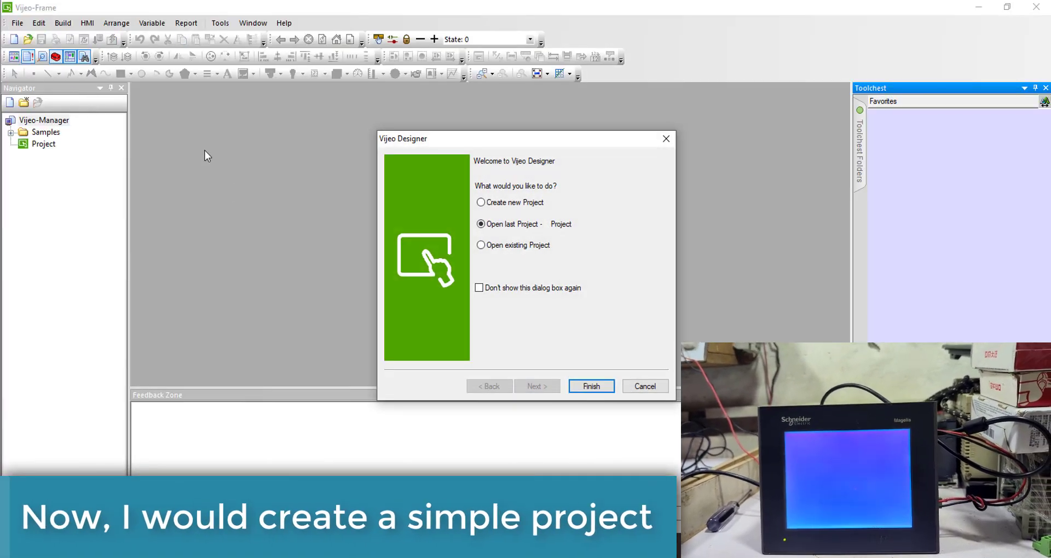
left_click(647, 386)
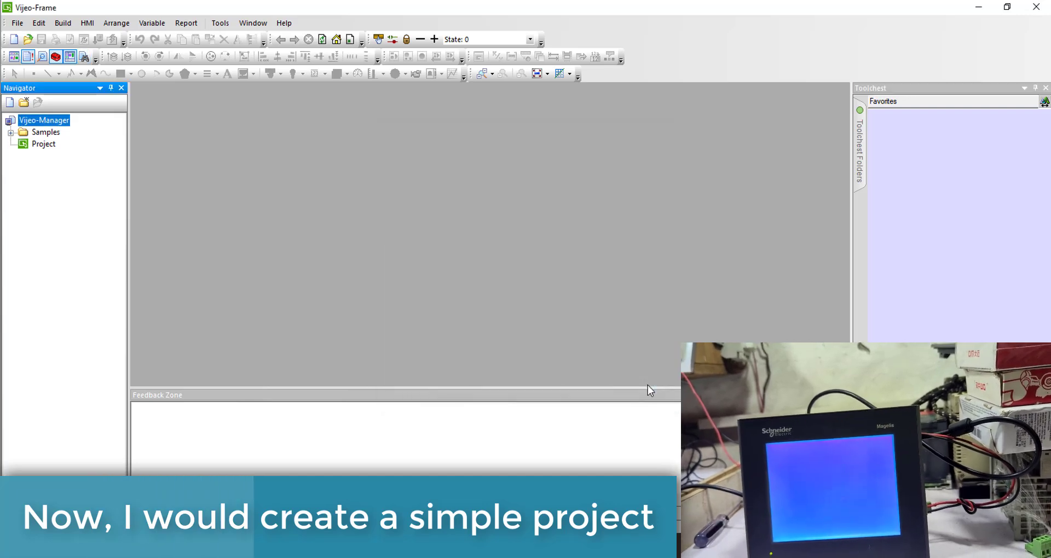
left_click(17, 23)
left_click(28, 39)
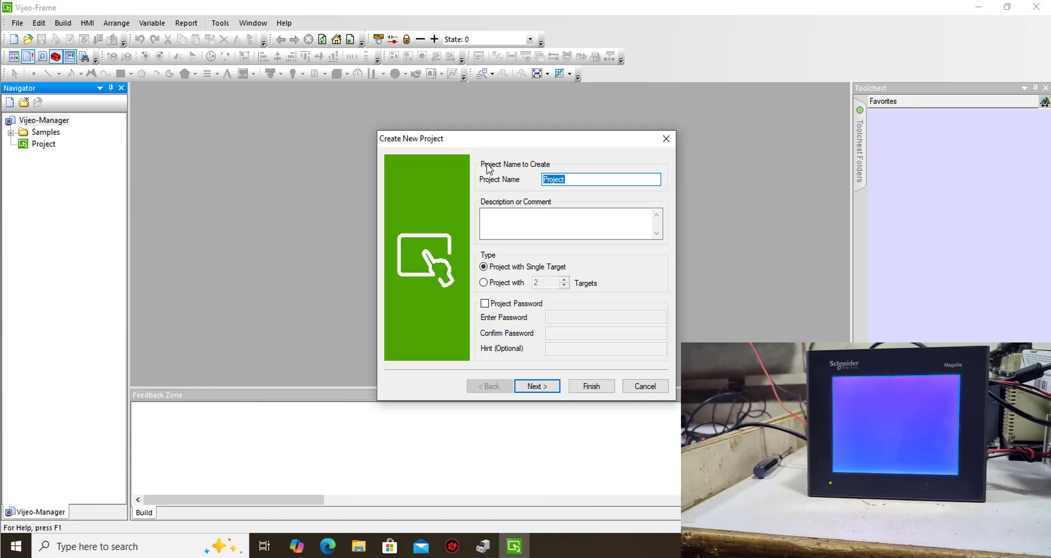
type("New")
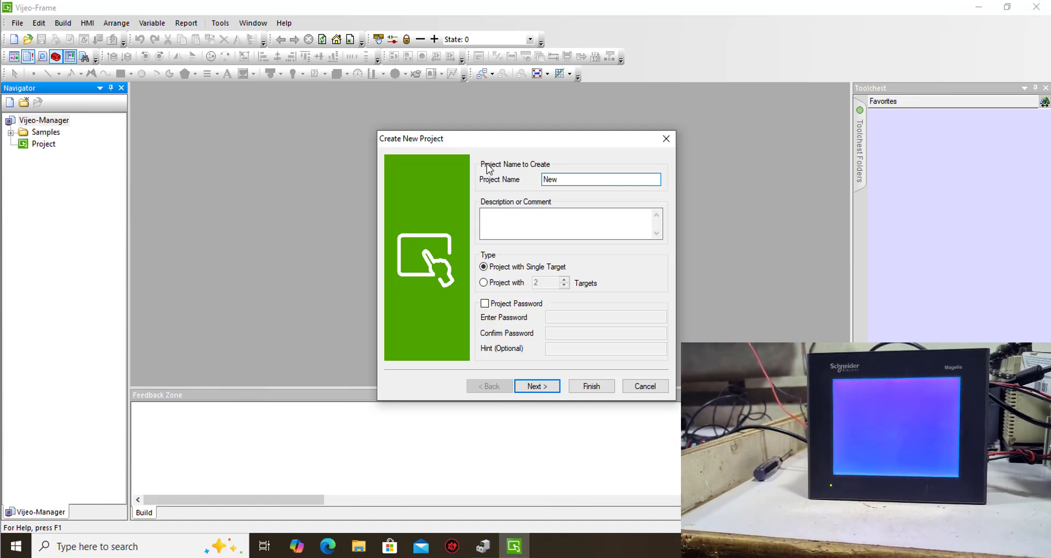
type("_Project")
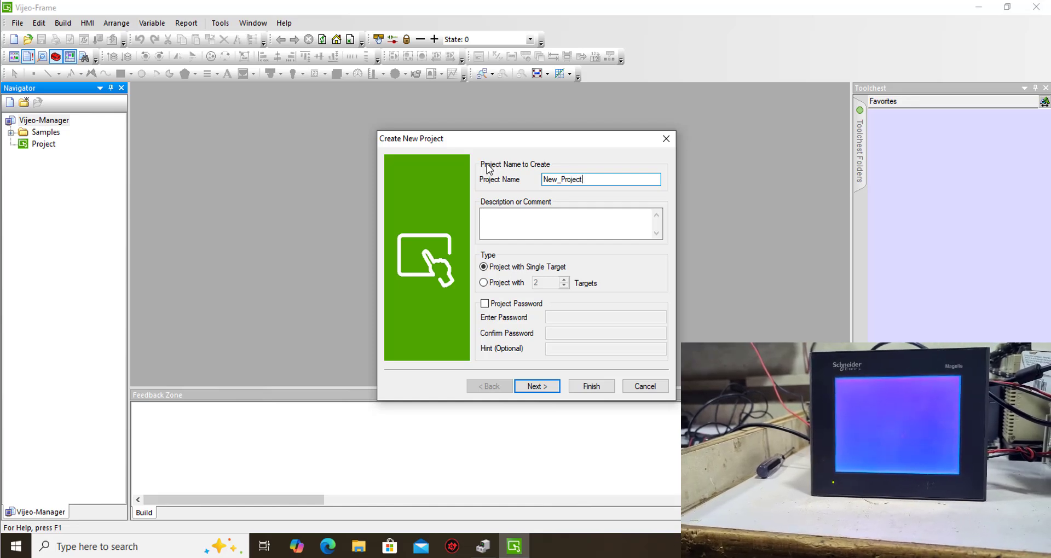
left_click(535, 386)
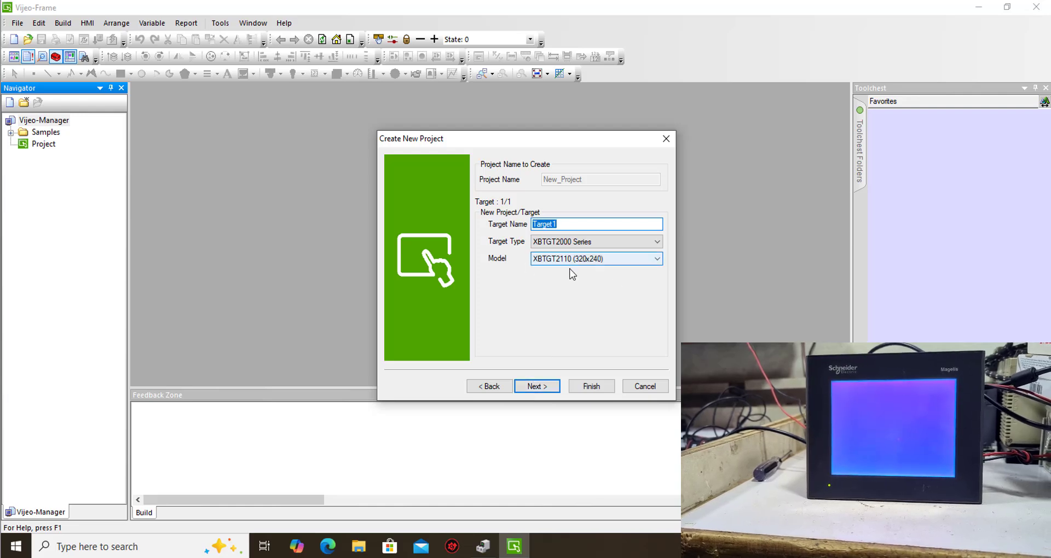
Use XBTGT2000 Series as the target type and XBTGT2110 (320x240) as the model for Target1.
left_click(556, 247)
left_click(558, 257)
left_click(560, 259)
left_click(559, 260)
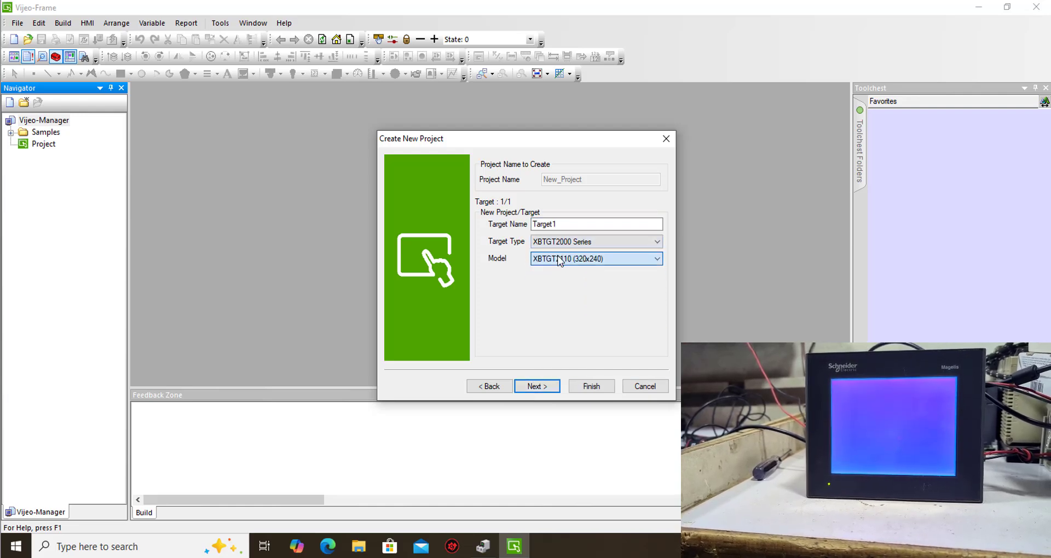
left_click(542, 391)
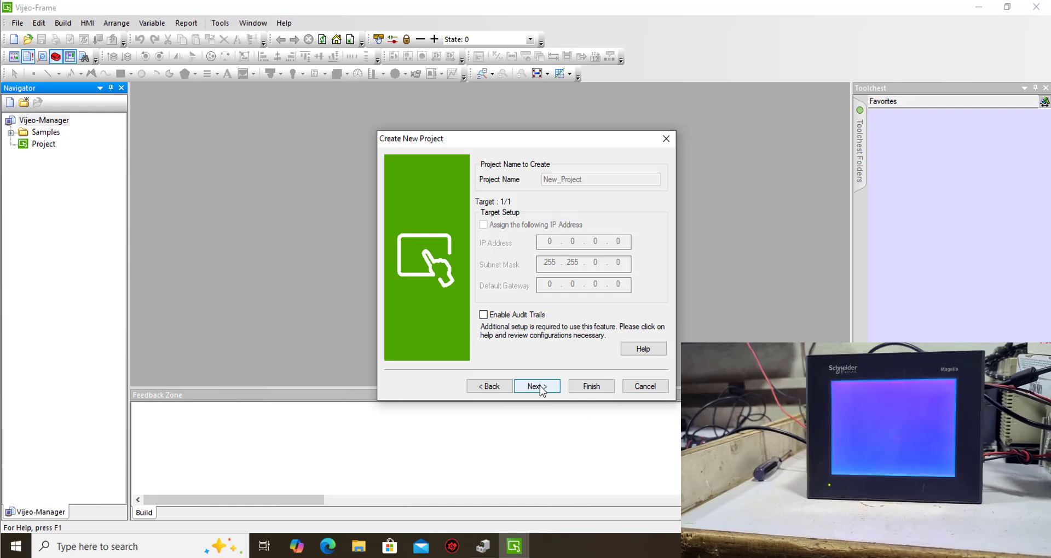
Add the Mitsubishi Melsec-FX (CPU) driver with FX3U(CPU) equipment and finish creating the project.
left_click(538, 387)
left_click(609, 341)
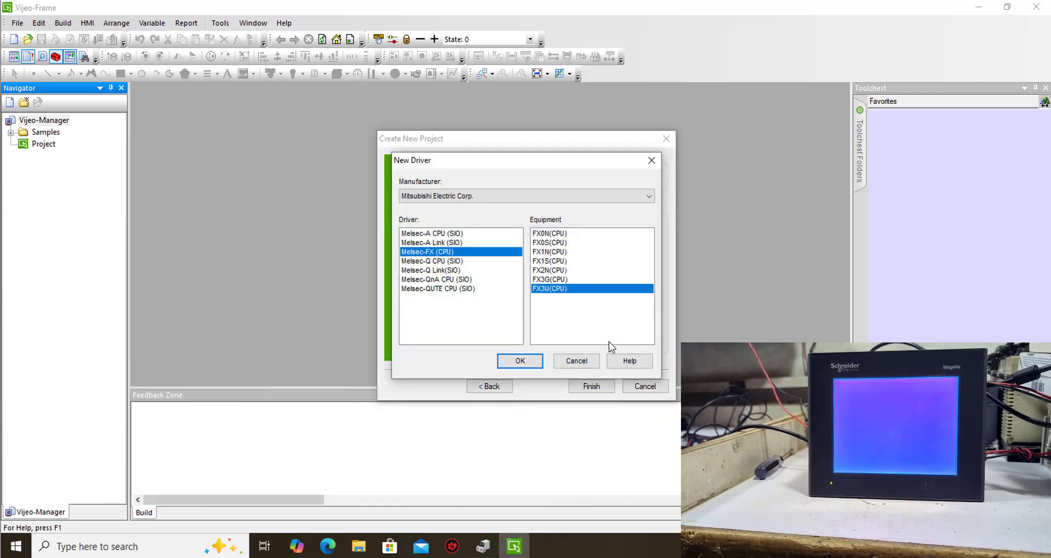
left_click(520, 361)
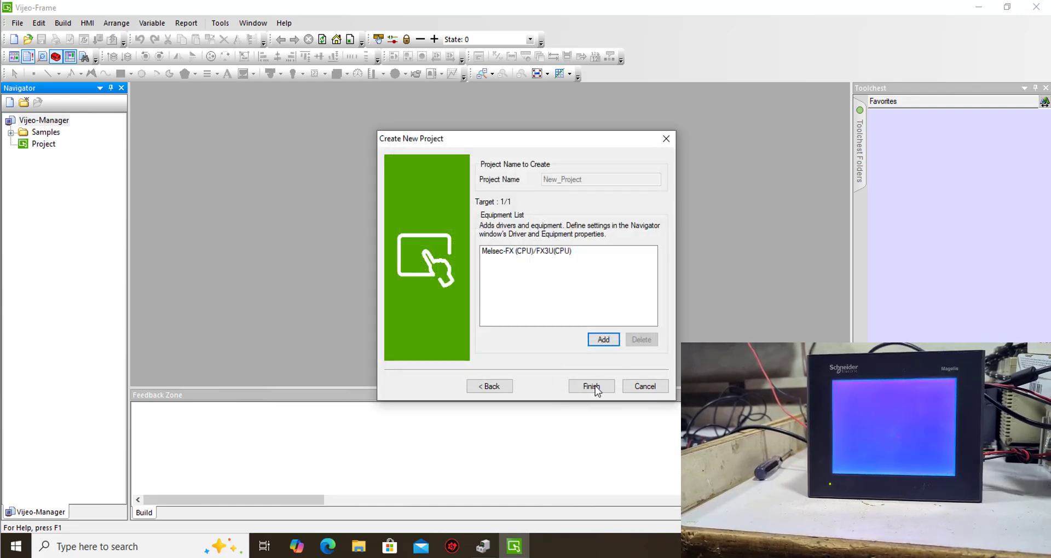
left_click(591, 386)
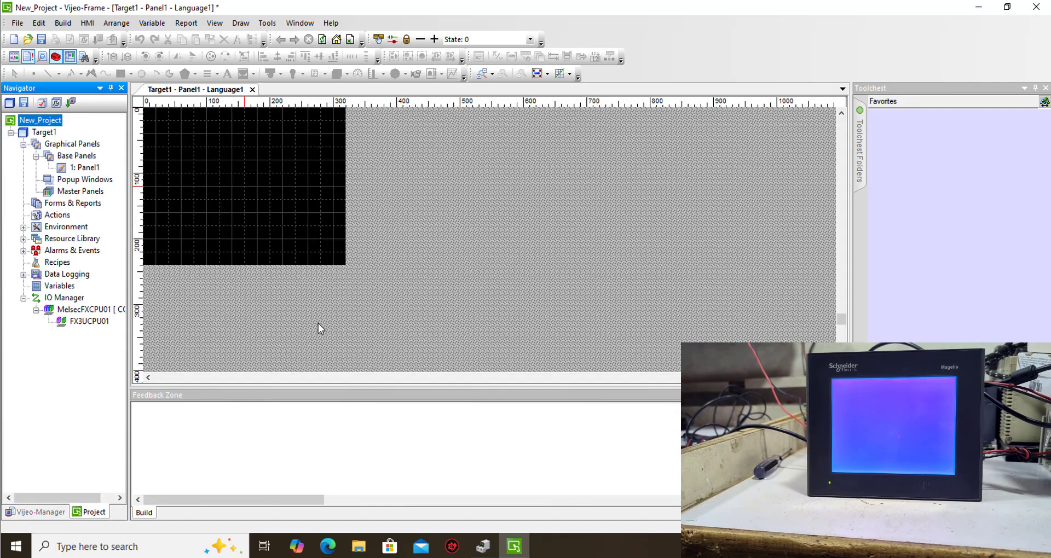
Enable Include Editor Project in the general properties of Target1.
double_click(43, 131)
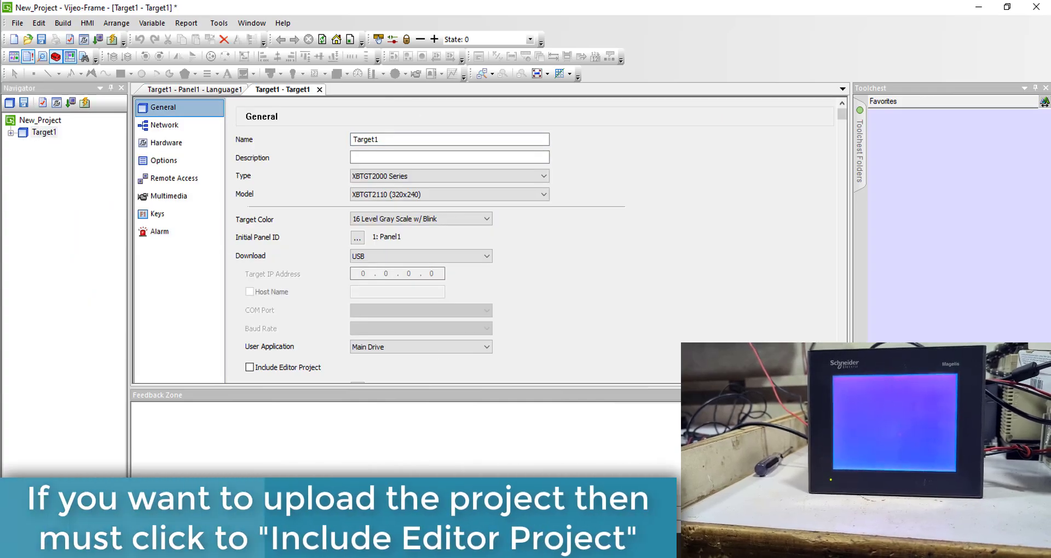
left_click(257, 371)
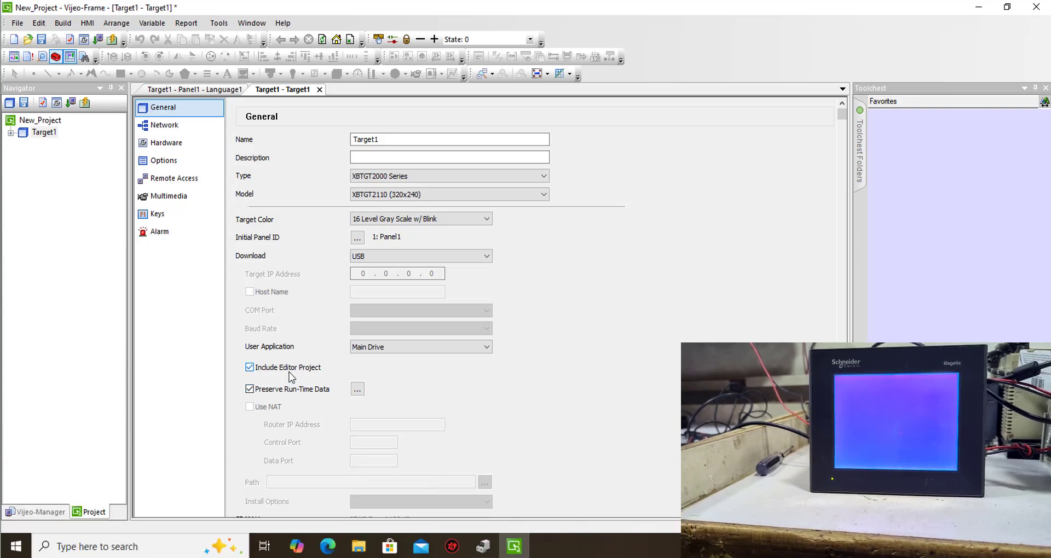
Open Panel1 and place a text object reading "Mega Hz Automation" in the upper part of the panel.
double_click(44, 132)
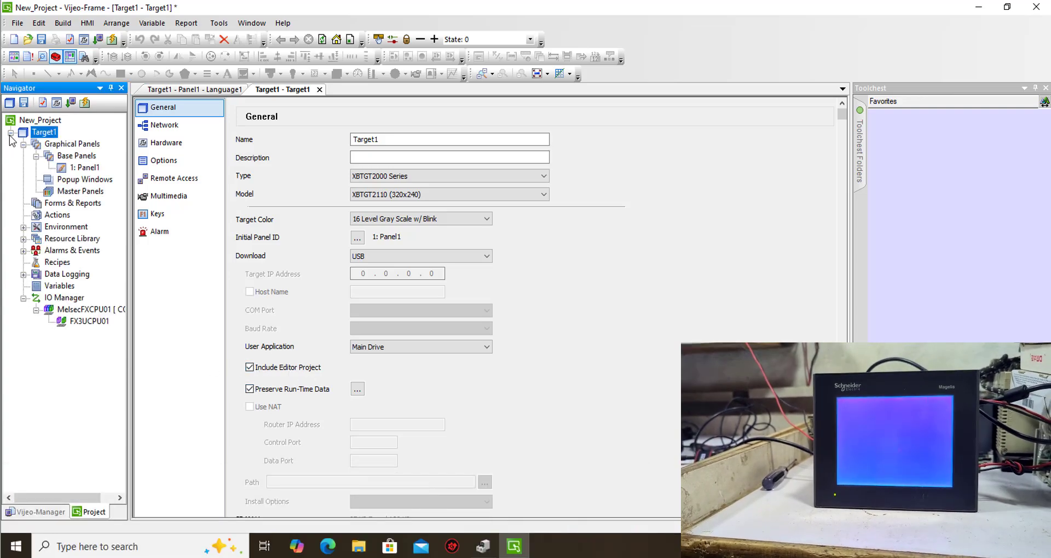
left_click(78, 169)
double_click(78, 170)
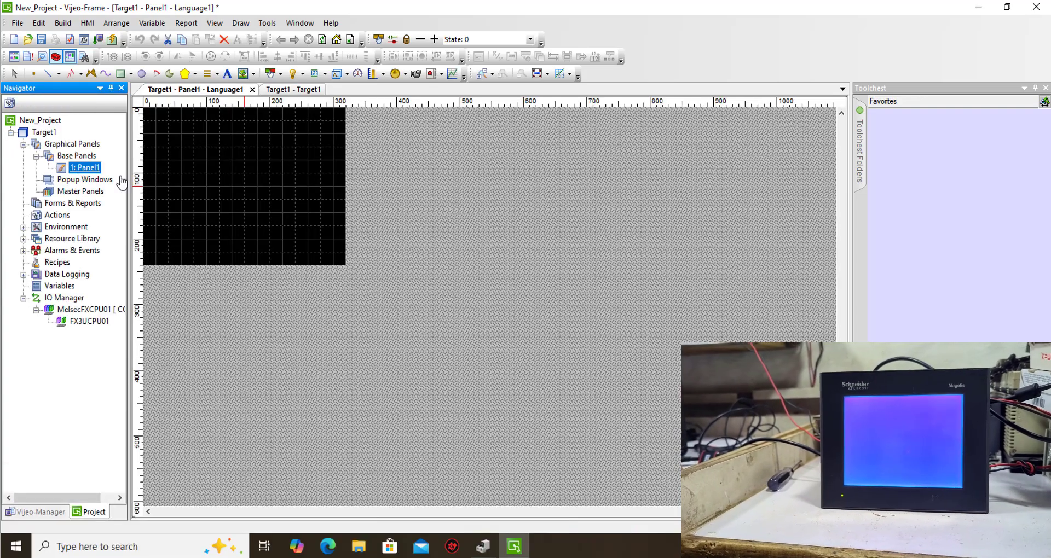
left_click(228, 75)
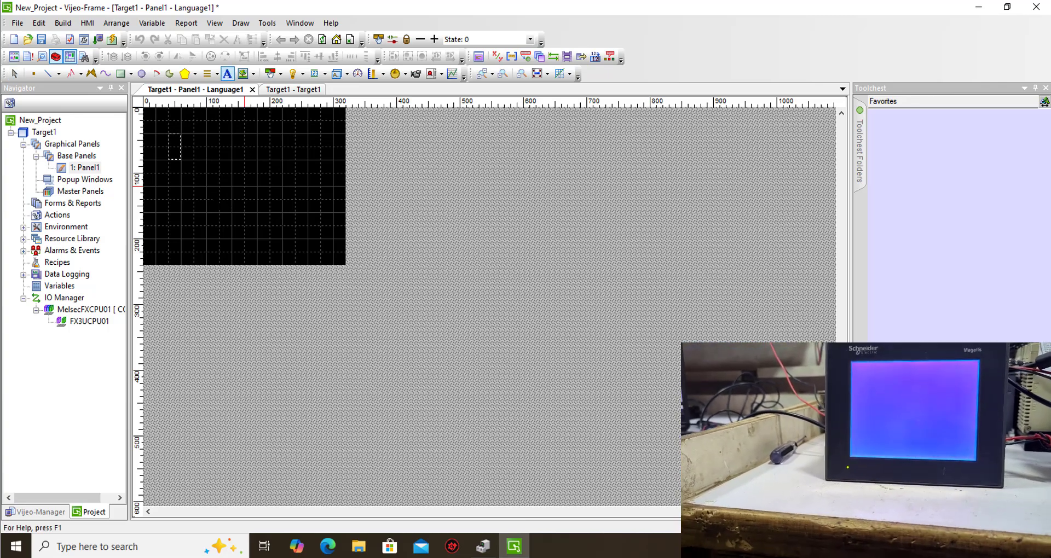
left_click_drag(168, 133, 257, 186)
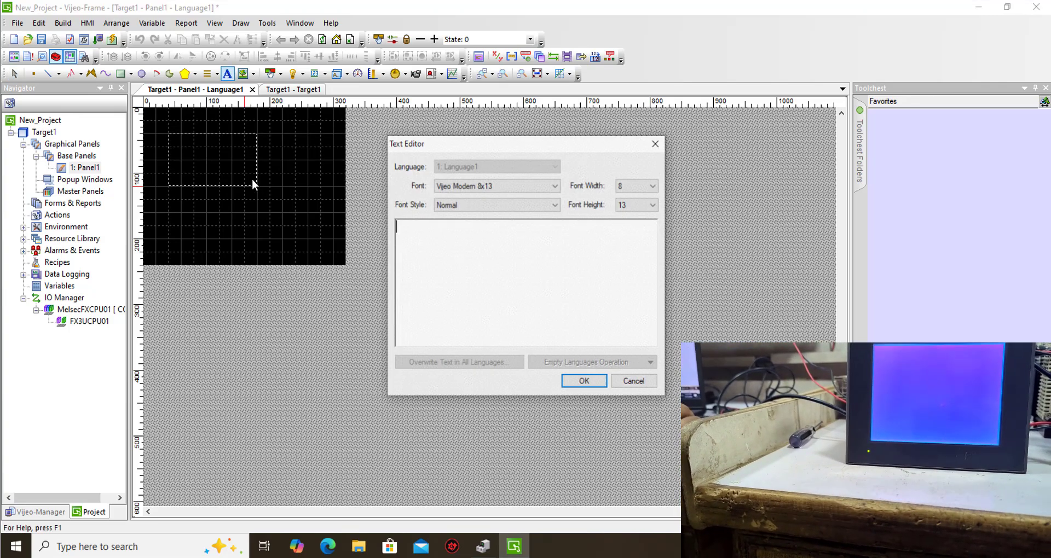
type("Me")
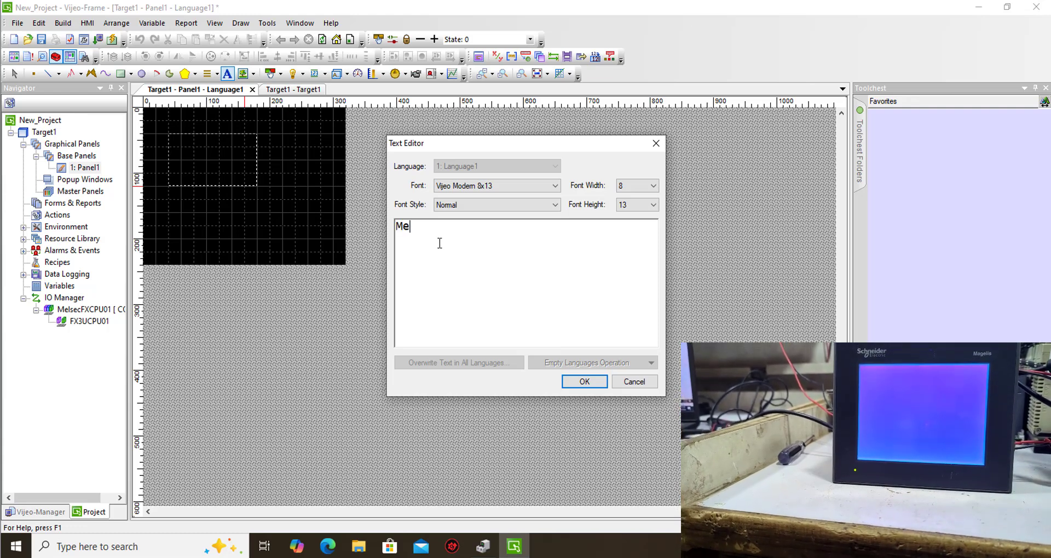
type("ga Hz A")
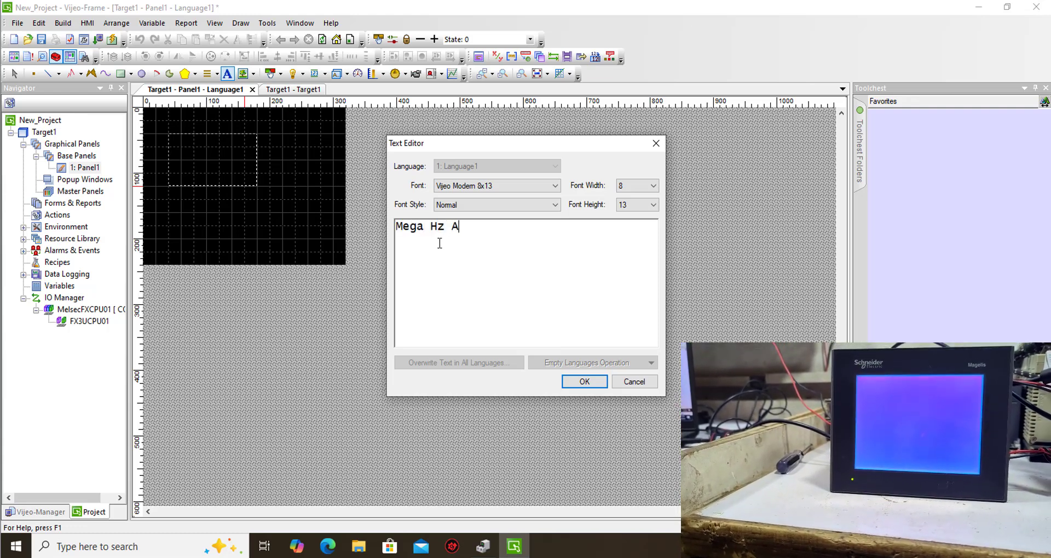
type("utomation")
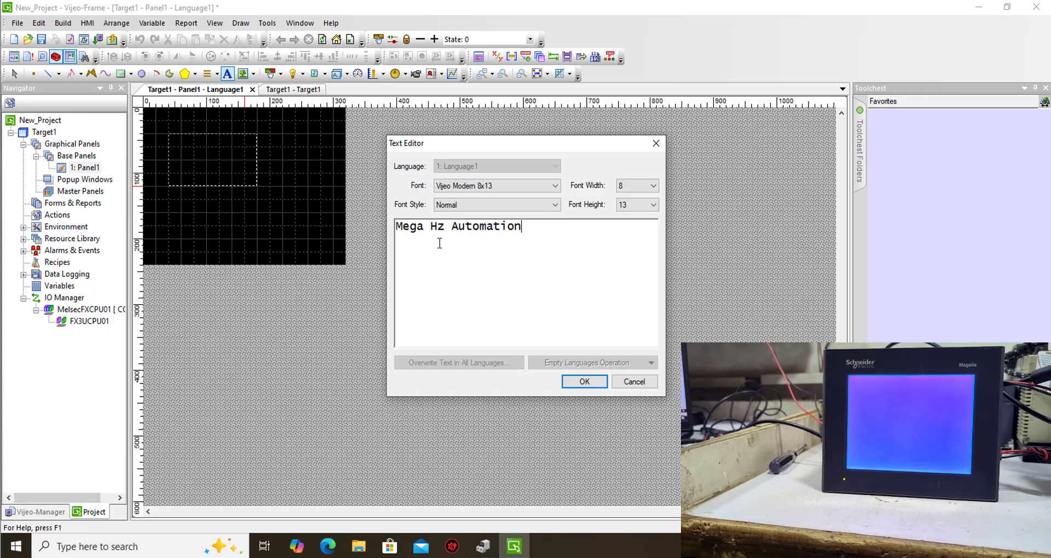
left_click(584, 382)
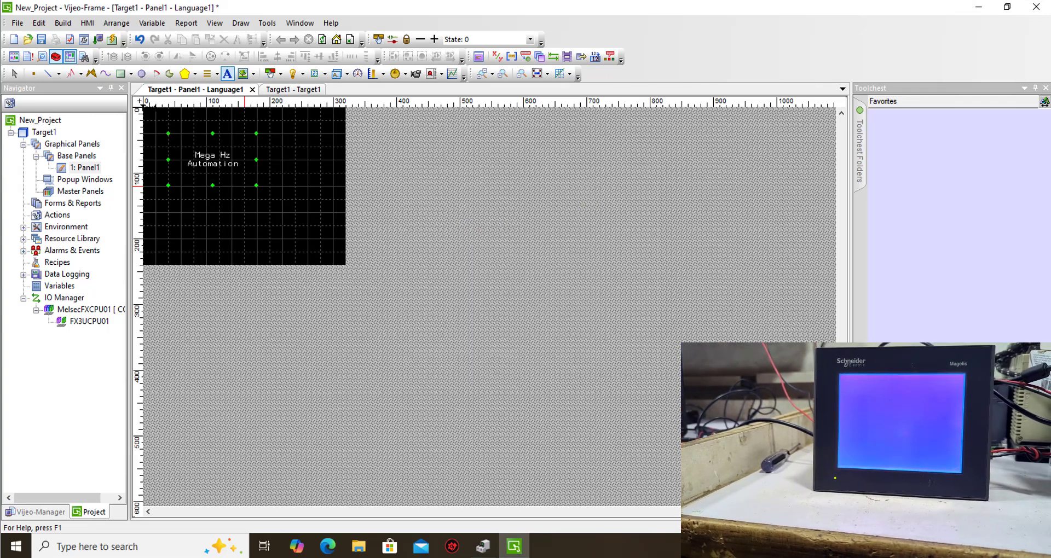
Widen the text object to about 260 pixels so its text fits one line, and shift it slightly down.
left_click(18, 75)
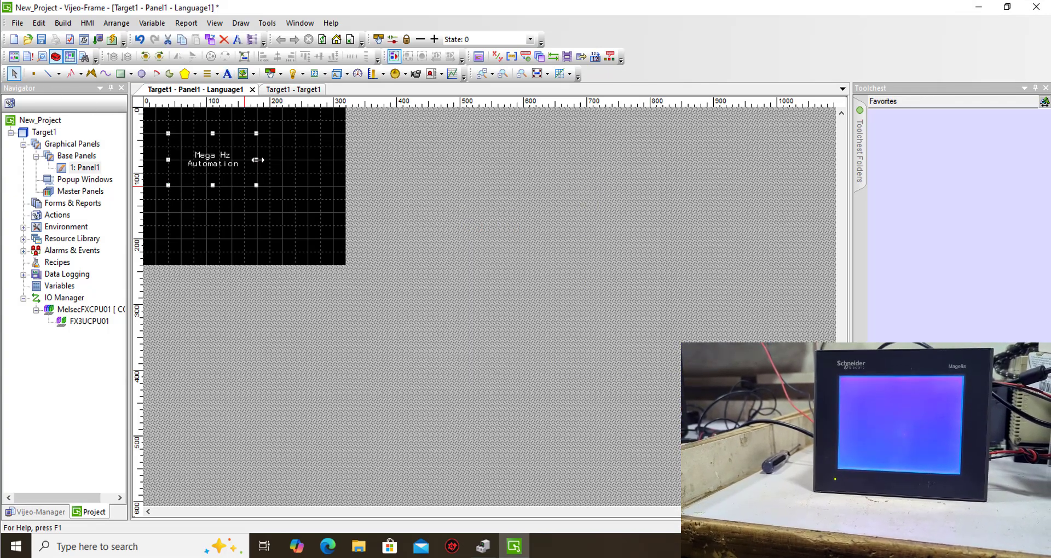
left_click_drag(257, 159, 332, 160)
left_click_drag(255, 180, 255, 194)
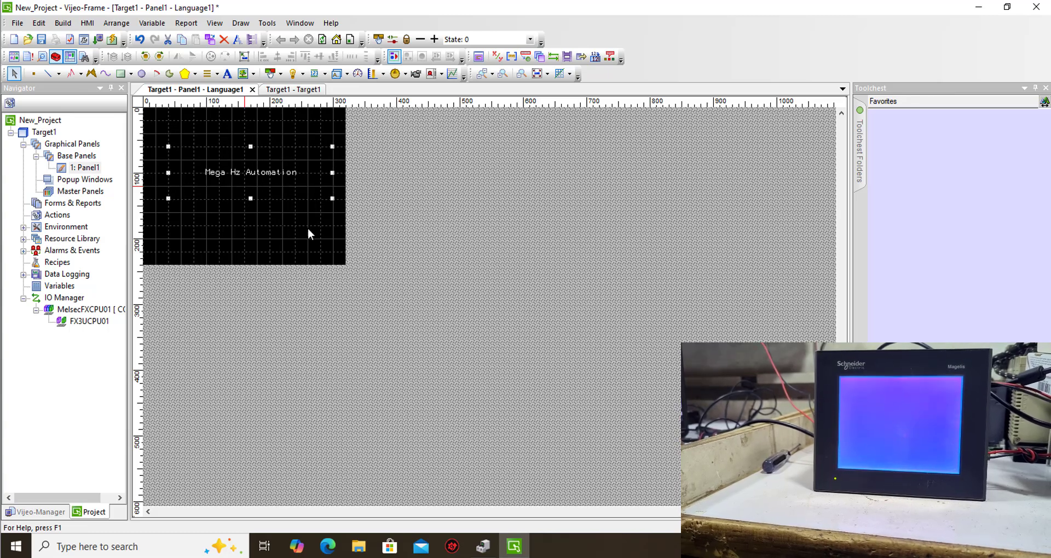
left_click(298, 214)
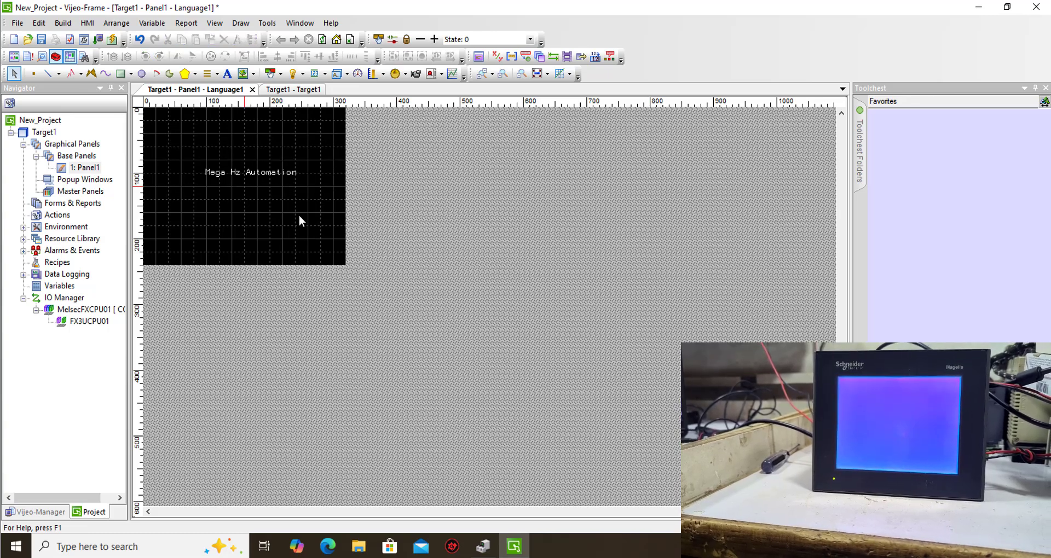
Build the whole project.
left_click(87, 23)
mouse_move(65, 24)
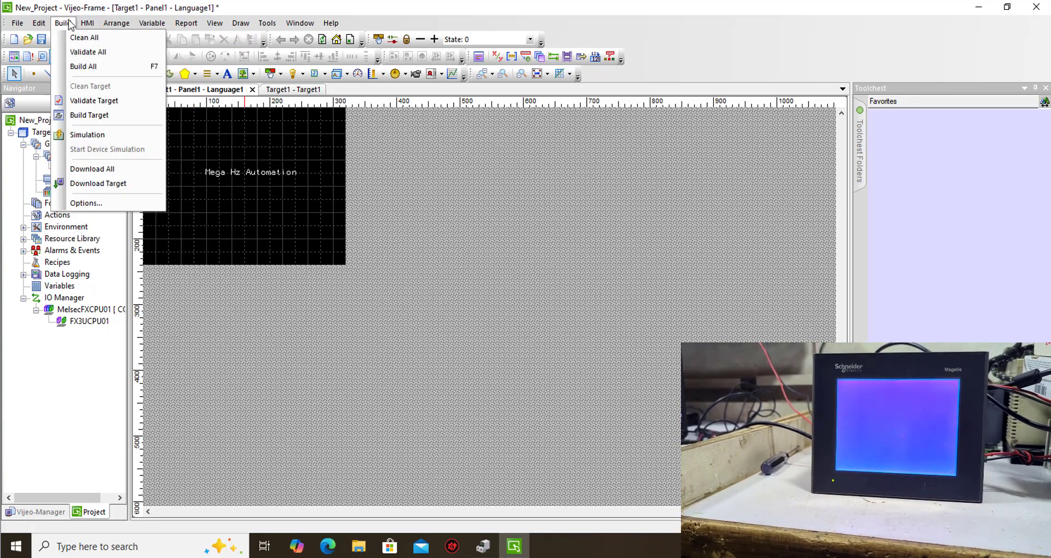
left_click(79, 67)
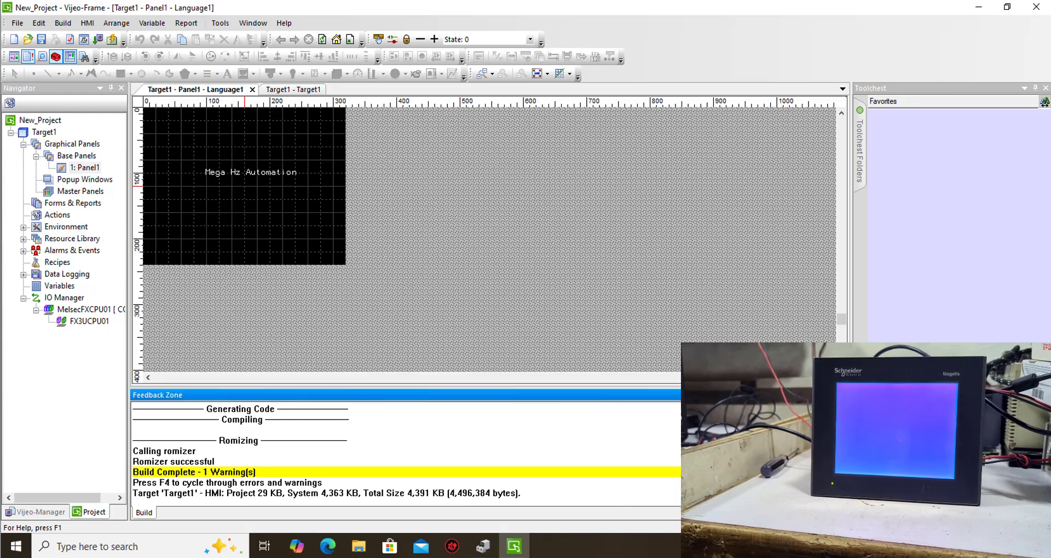
Download Target1 to the connected HMI, agreeing to delete the run-time data and install the entire project.
left_click(62, 23)
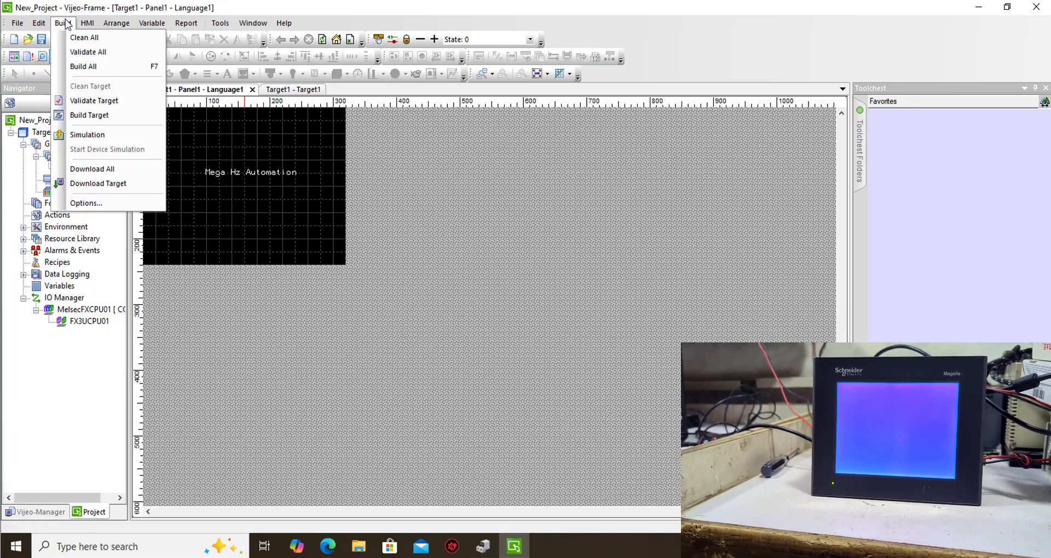
left_click(79, 183)
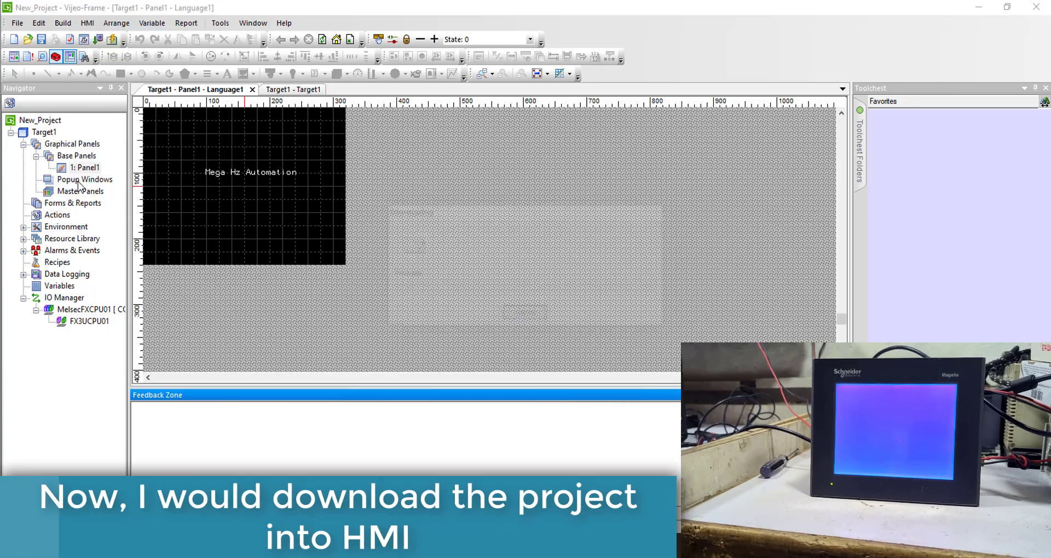
left_click(548, 305)
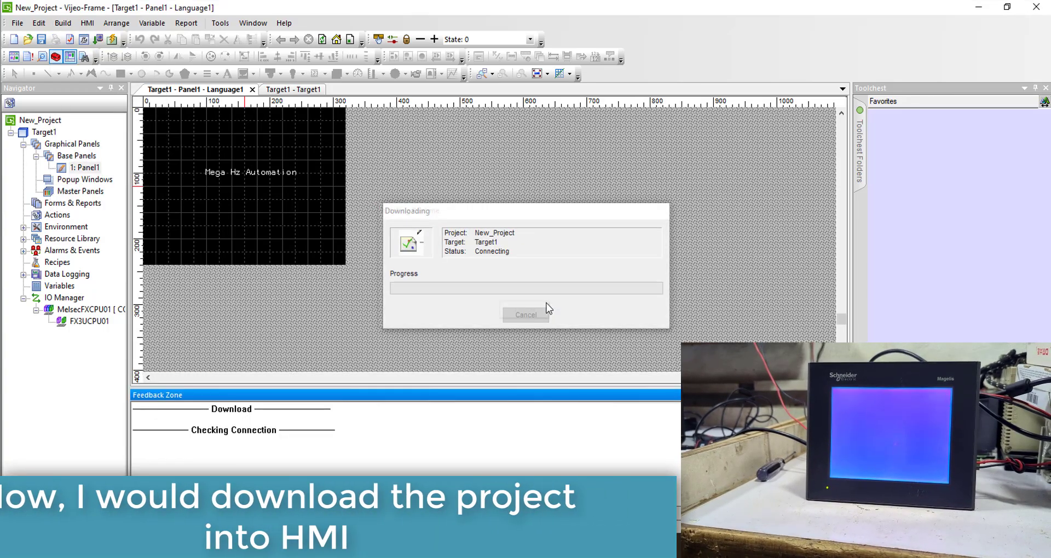
left_click(563, 302)
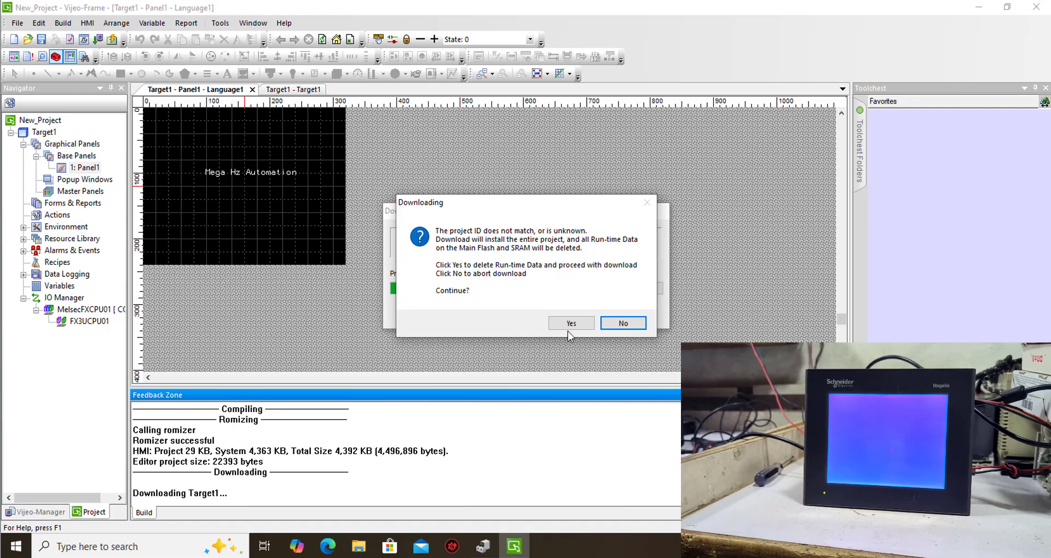
left_click(569, 326)
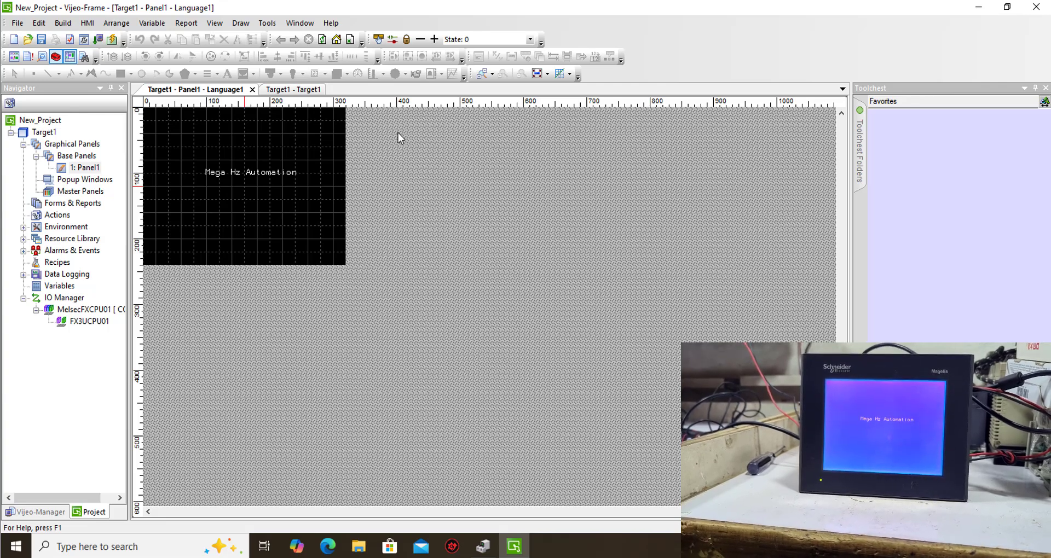
Close and relaunch Vijeo Designer, dismissing the welcome dialog without opening a project.
left_click(1044, 7)
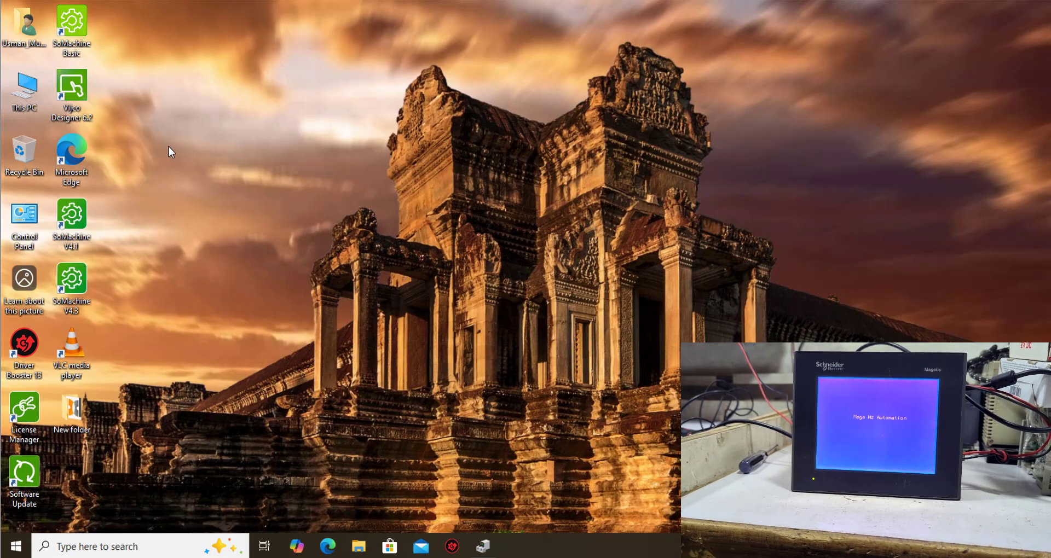
right_click(170, 152)
left_click(186, 184)
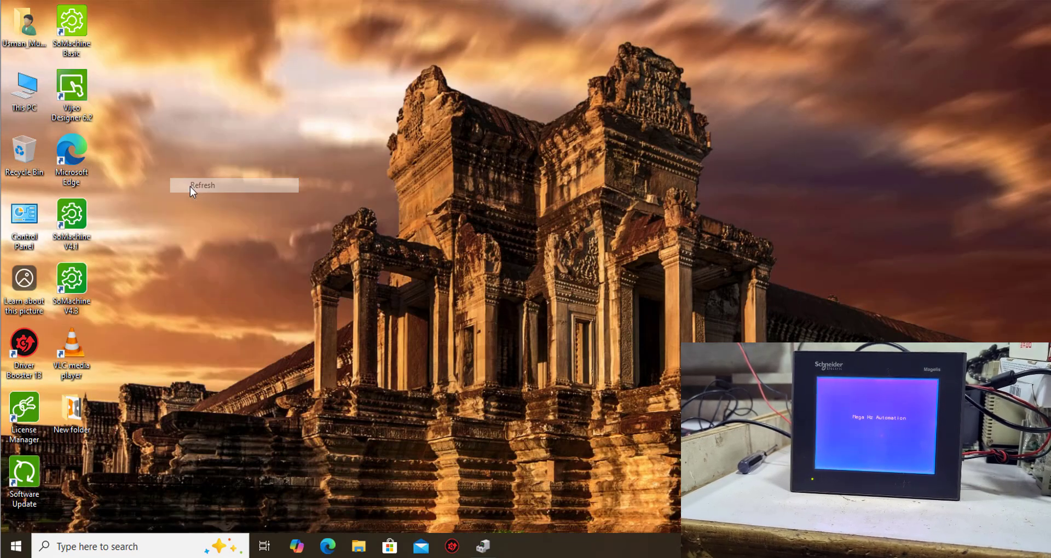
double_click(70, 91)
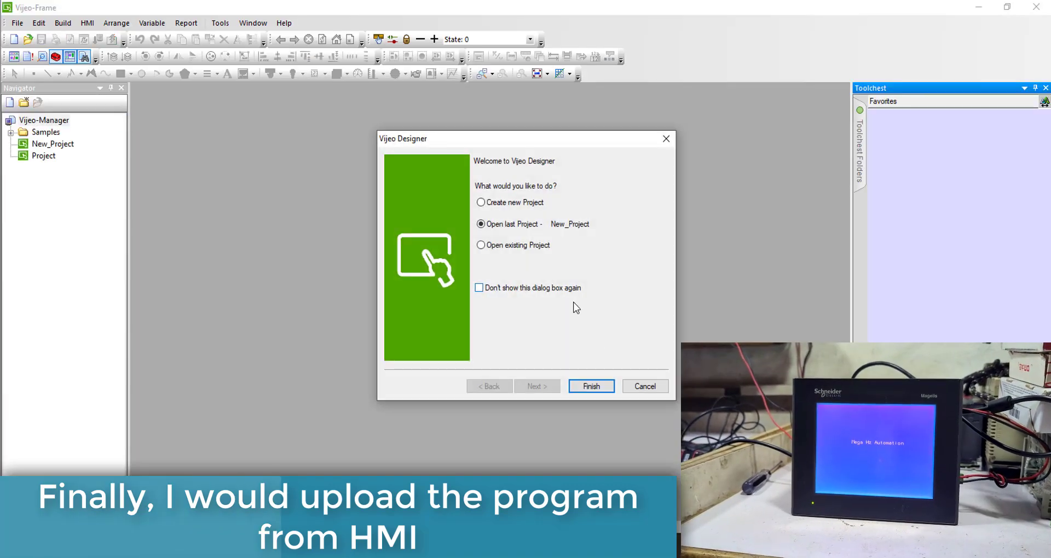
left_click(634, 386)
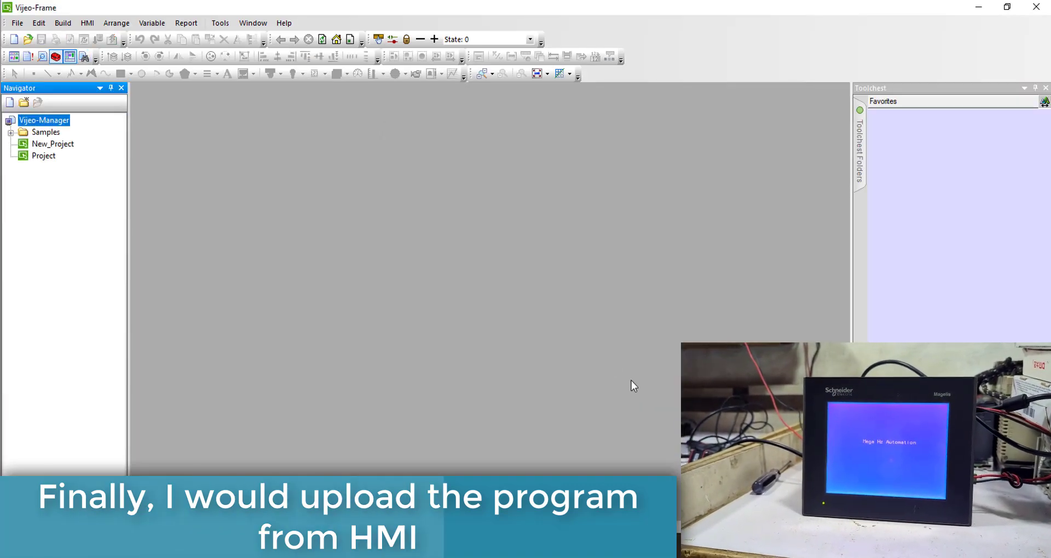
Upload the project from the HMI over USB with Main Drive as data location, overwriting the existing New_Project.
left_click(17, 23)
left_click(52, 188)
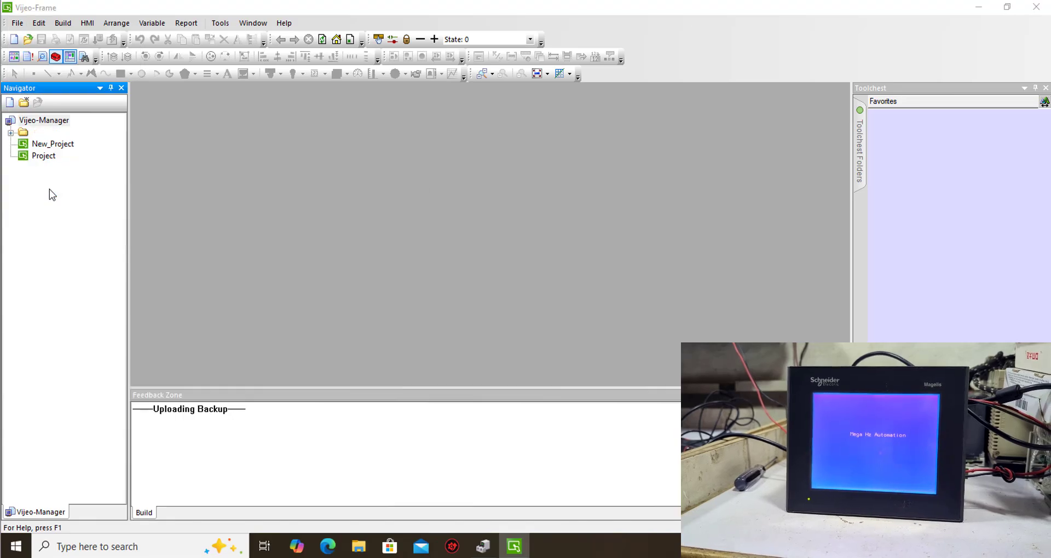
left_click(541, 299)
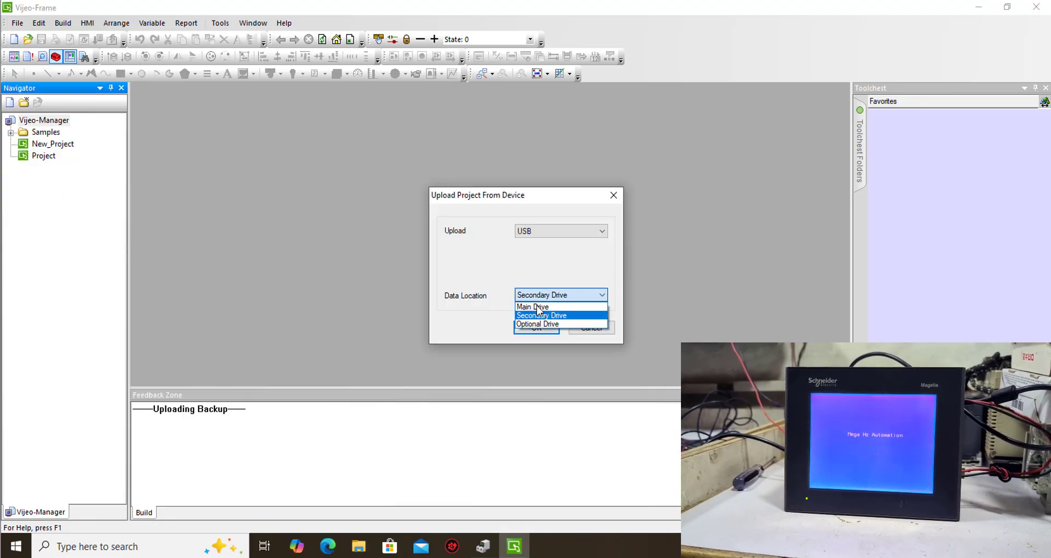
left_click(536, 307)
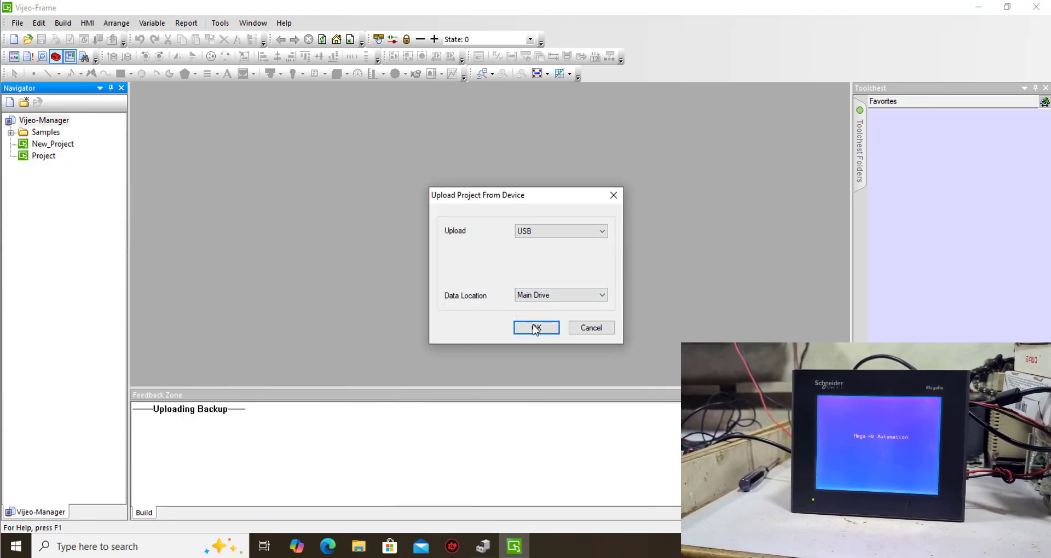
left_click(535, 328)
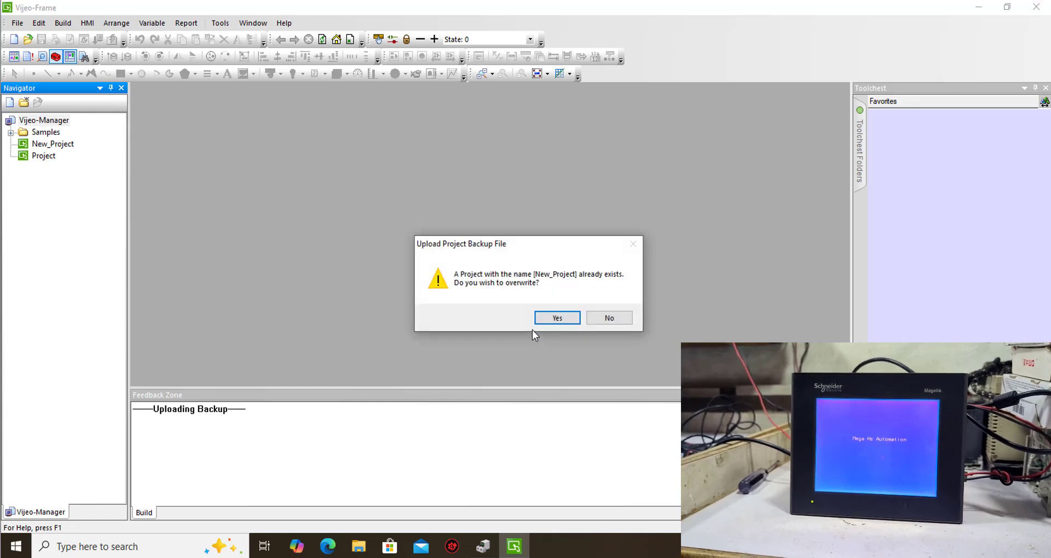
left_click(553, 319)
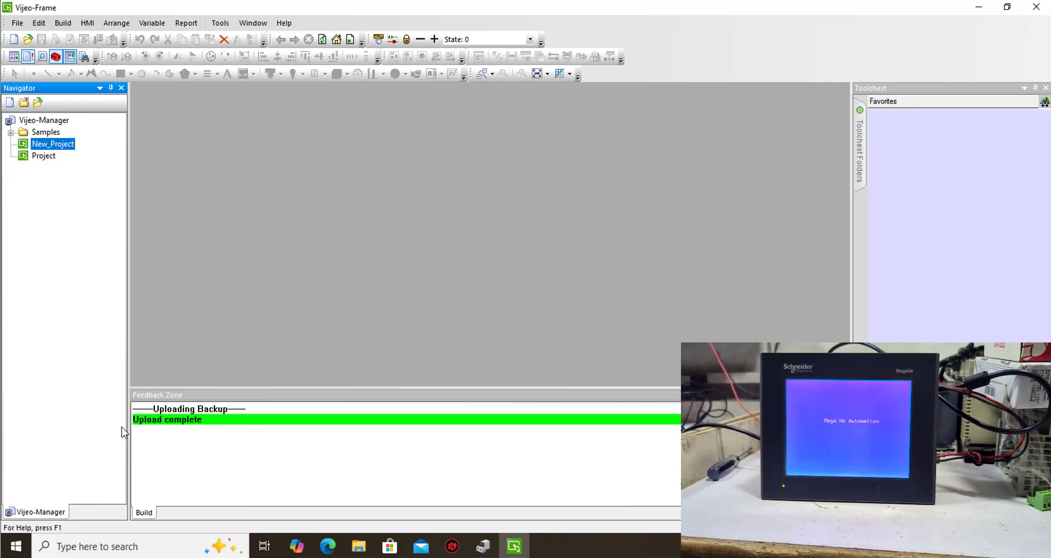
Open the uploaded New_Project to check its panel, and exit without saving changes.
double_click(52, 145)
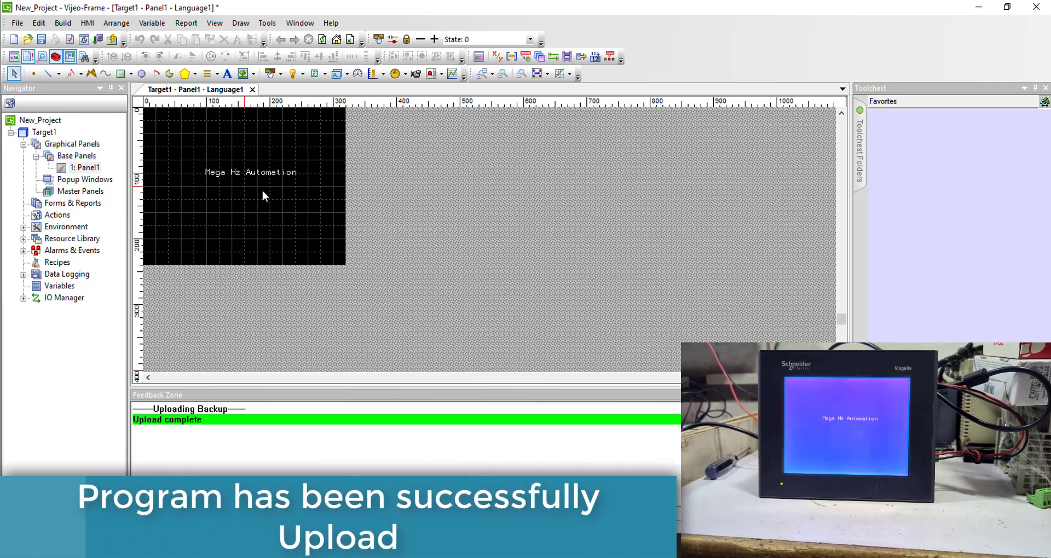
left_click(1036, 7)
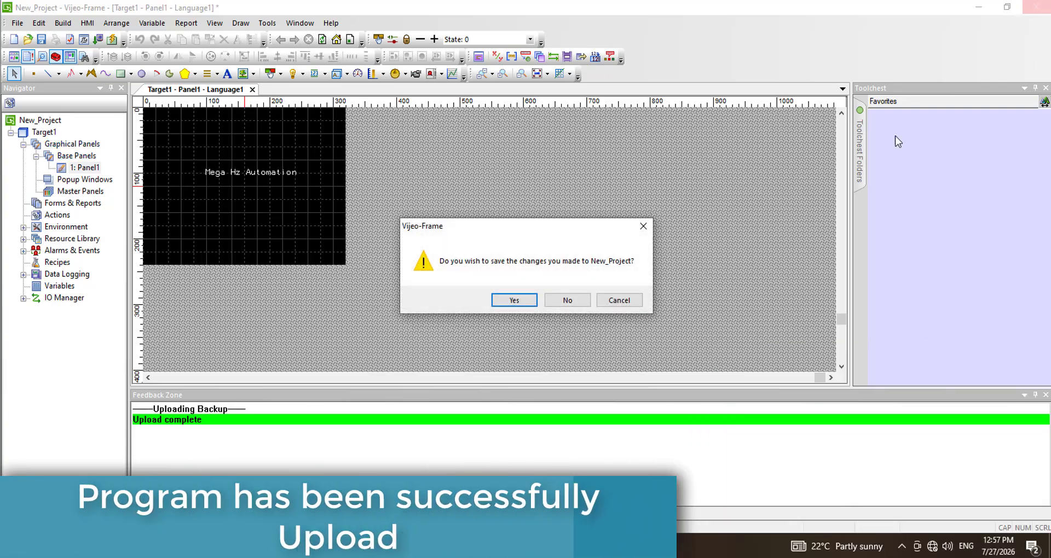
left_click(563, 300)
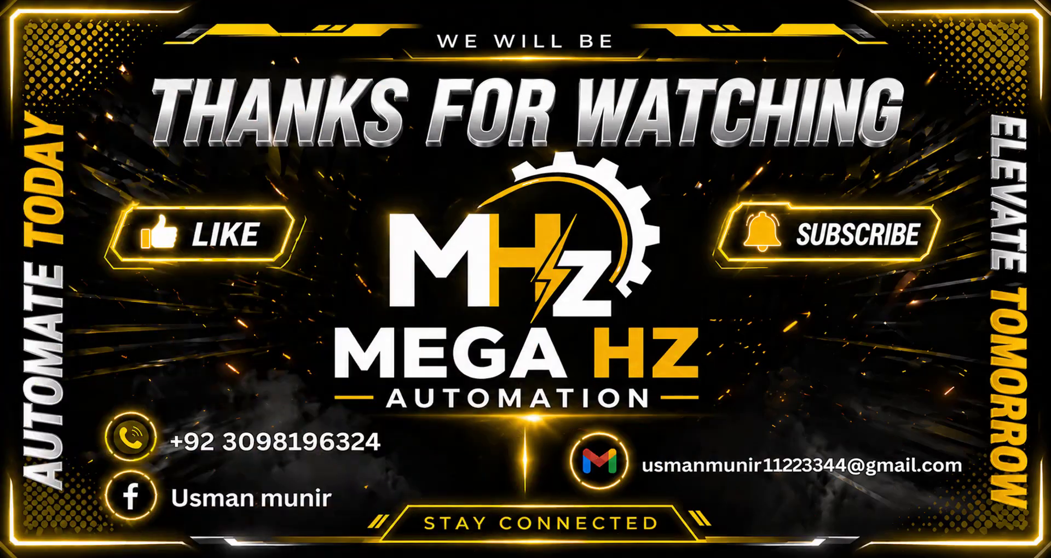